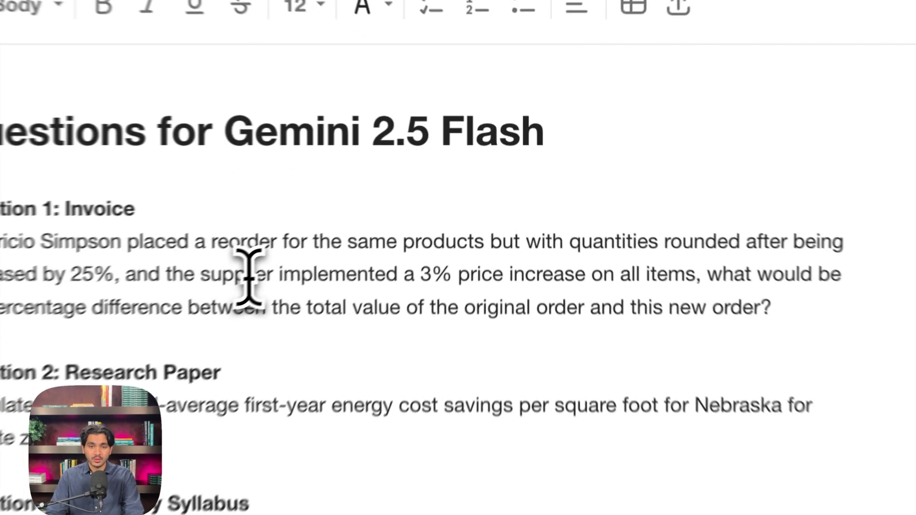
Step: Copy Question 1 and ask it on purchase order.pdf, getting a new total of 393.975 versus 305
{"action": "triple_click", "coordinate": [432, 182]}
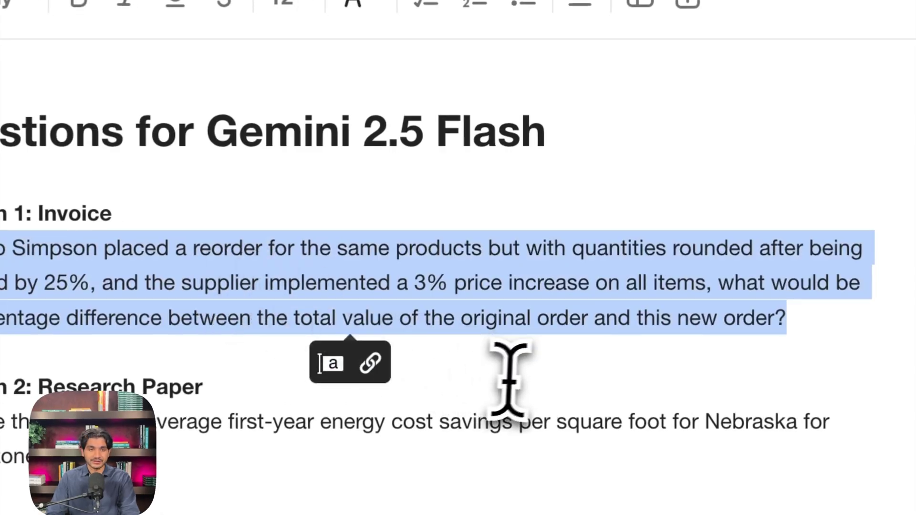
{"action": "left_click", "coordinate": [136, 318]}
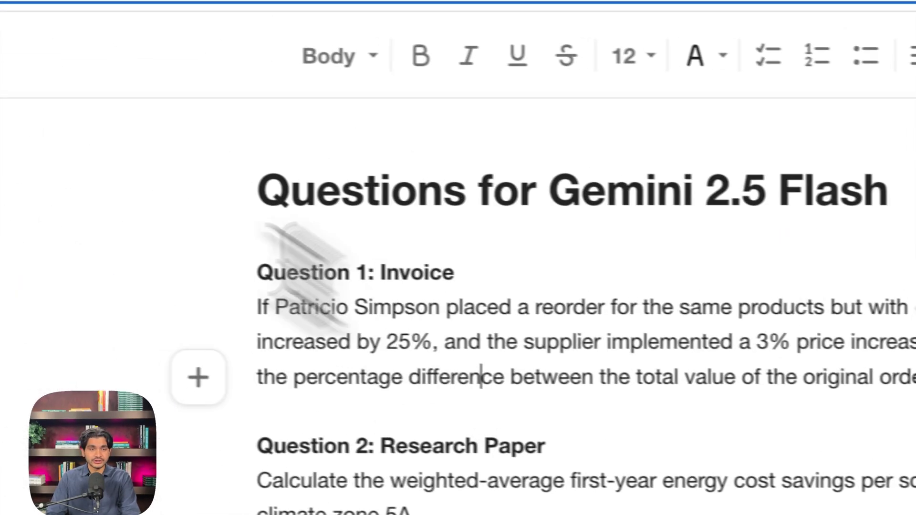
{"action": "left_click", "coordinate": [327, 102]}
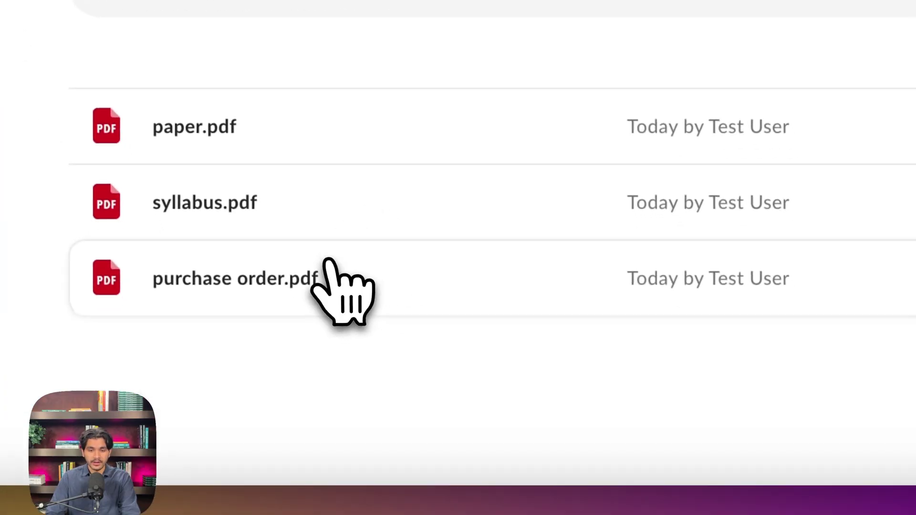
{"action": "left_click", "coordinate": [328, 261]}
{"action": "left_click", "coordinate": [457, 432]}
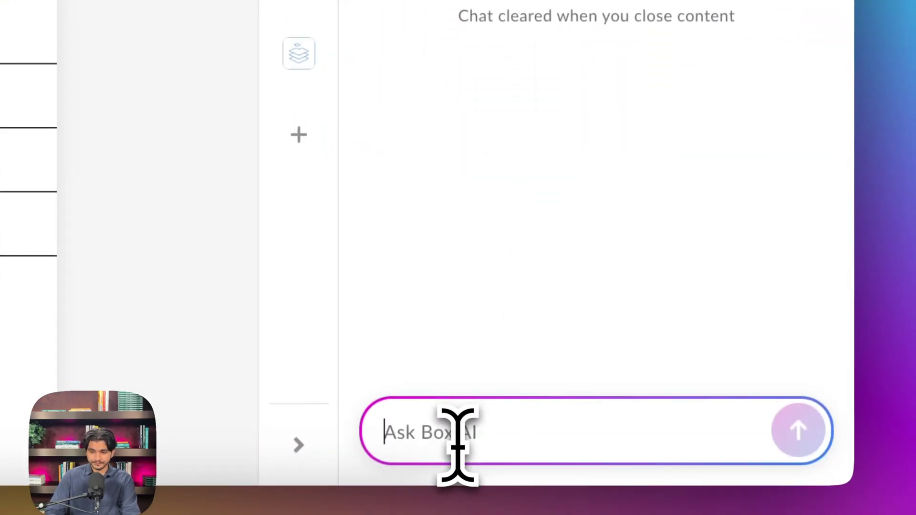
{"action": "key", "text": "ctrl+v"}
{"action": "key", "text": "Return"}
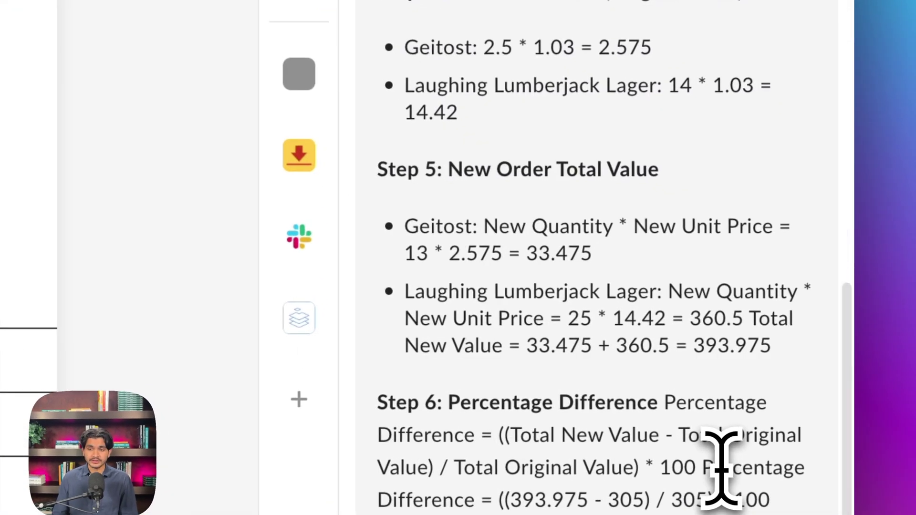
{"action": "scroll", "coordinate": [808, 389], "scroll_direction": "down", "scroll_amount": 3}
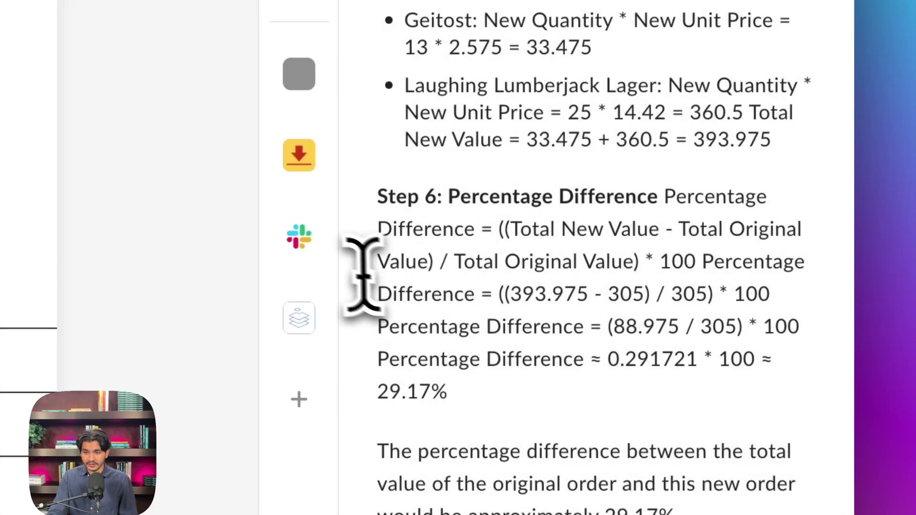
{"action": "scroll", "coordinate": [355, 267], "scroll_direction": "up", "scroll_amount": 5}
{"action": "scroll", "coordinate": [348, 264], "scroll_direction": "up", "scroll_amount": 10}
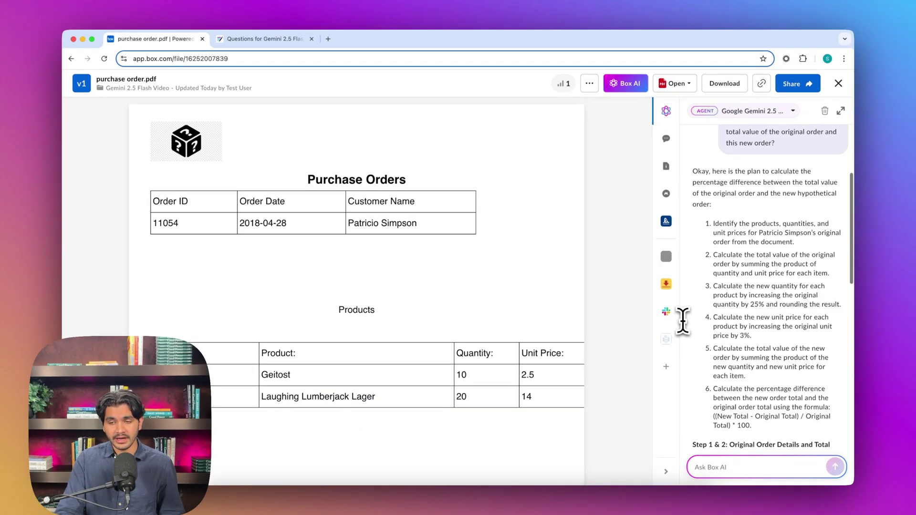
{"action": "scroll", "coordinate": [683, 320], "scroll_direction": "down", "scroll_amount": 1}
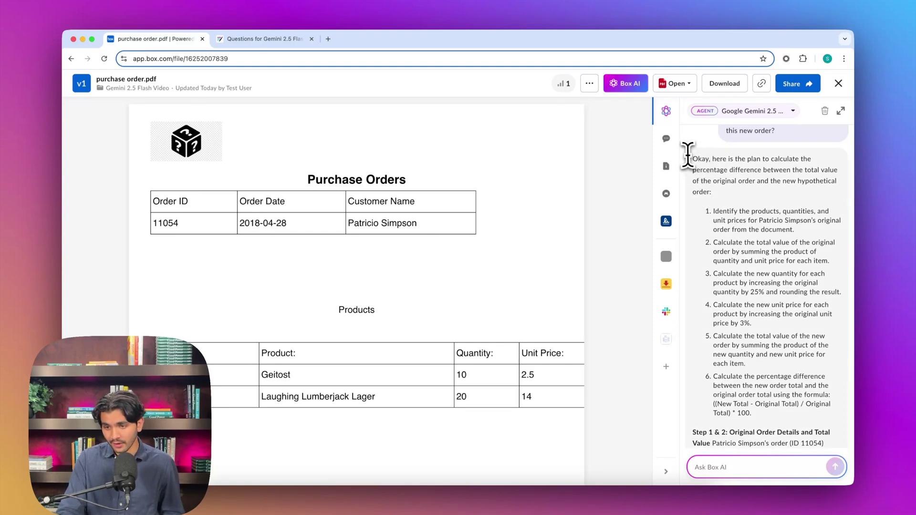
{"action": "scroll", "coordinate": [682, 200], "scroll_direction": "down", "scroll_amount": 3}
{"action": "scroll", "coordinate": [682, 200], "scroll_direction": "down", "scroll_amount": 10}
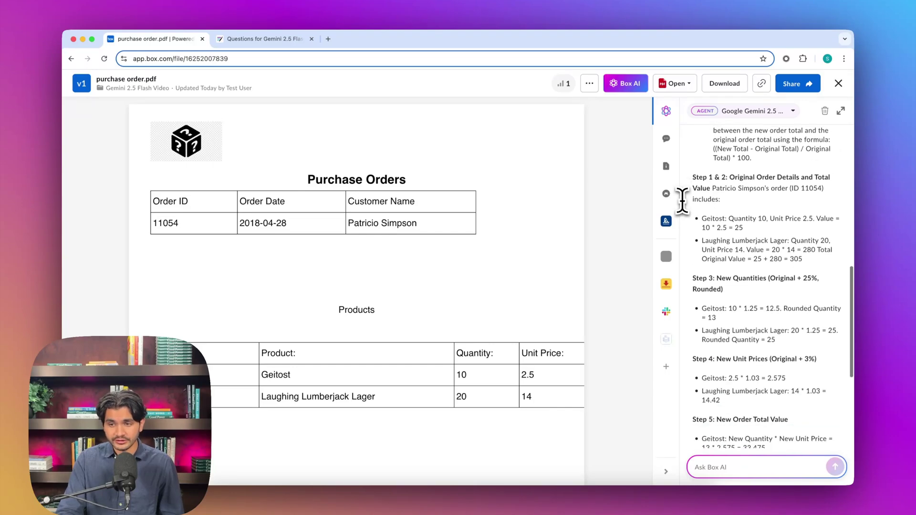
{"action": "scroll", "coordinate": [681, 200], "scroll_direction": "down", "scroll_amount": 1}
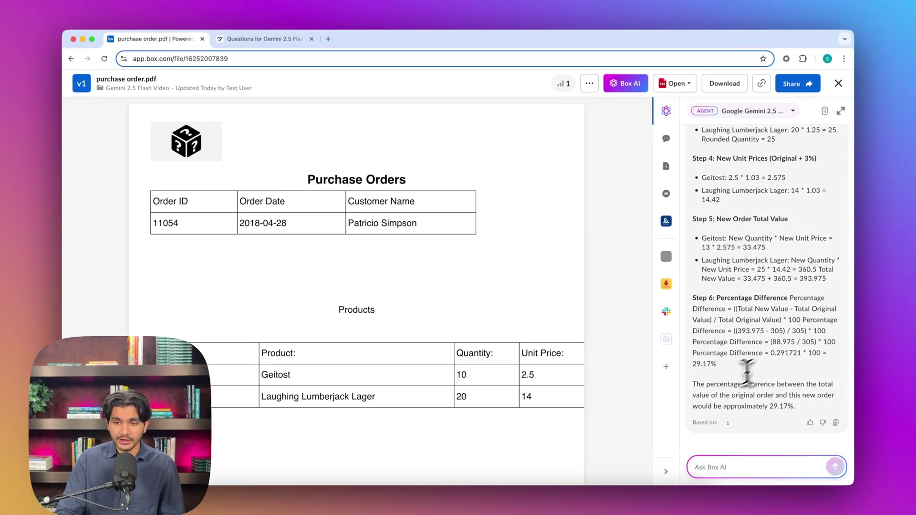
{"action": "scroll", "coordinate": [682, 362], "scroll_direction": "up", "scroll_amount": 5}
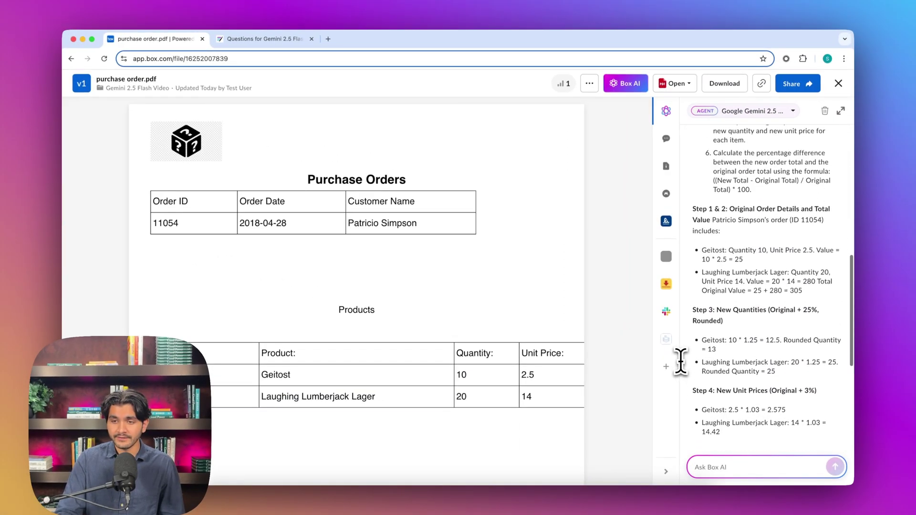
{"action": "scroll", "coordinate": [680, 361], "scroll_direction": "up", "scroll_amount": 3}
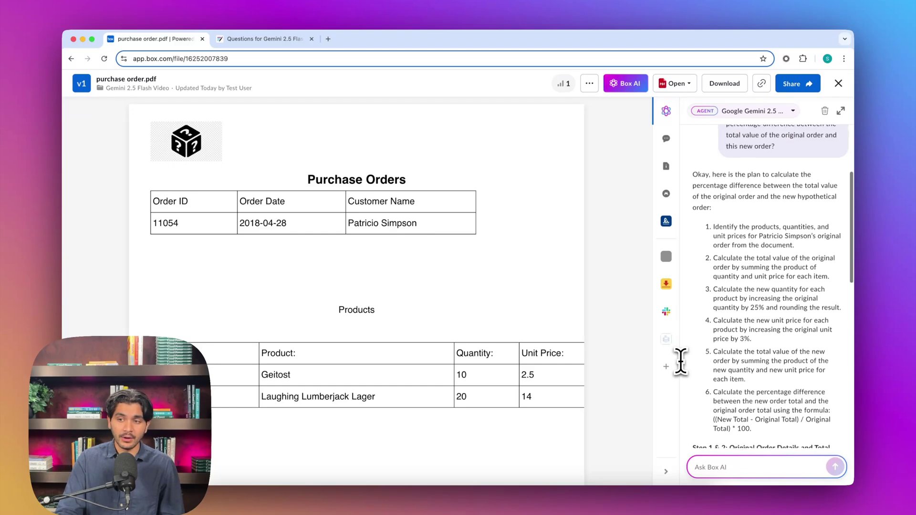
{"action": "scroll", "coordinate": [680, 361], "scroll_direction": "down", "scroll_amount": 5}
{"action": "scroll", "coordinate": [680, 361], "scroll_direction": "down", "scroll_amount": 10}
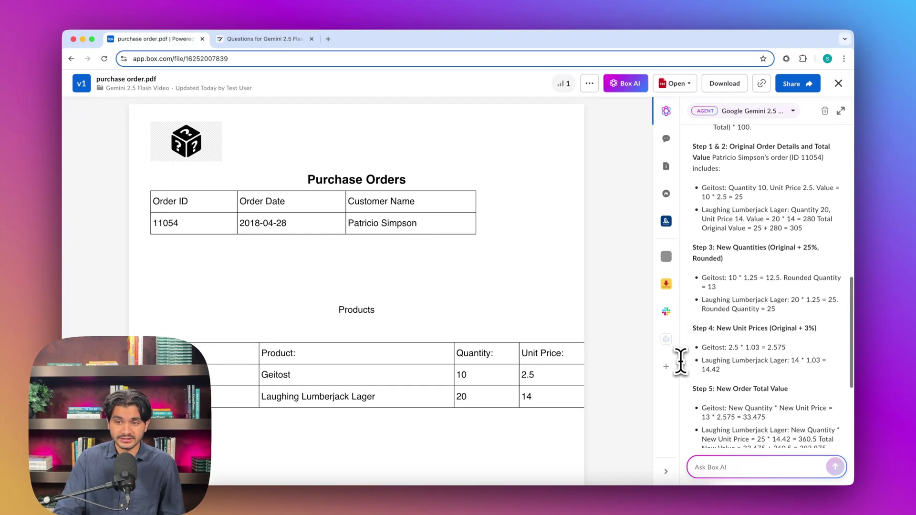
Step: Select Question 2 in the note, open paper.pdf, and place the cursor in the Ask Box AI box
{"action": "left_click", "coordinate": [265, 42]}
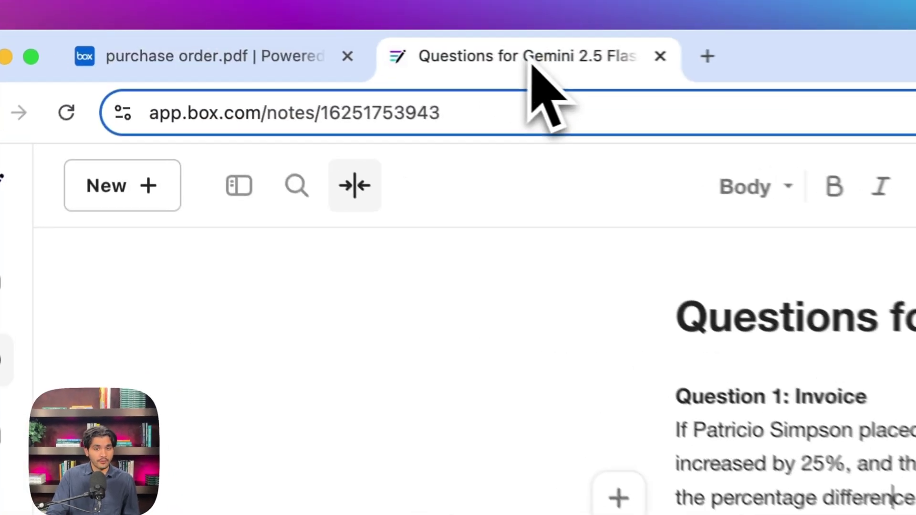
{"action": "triple_click", "coordinate": [349, 238]}
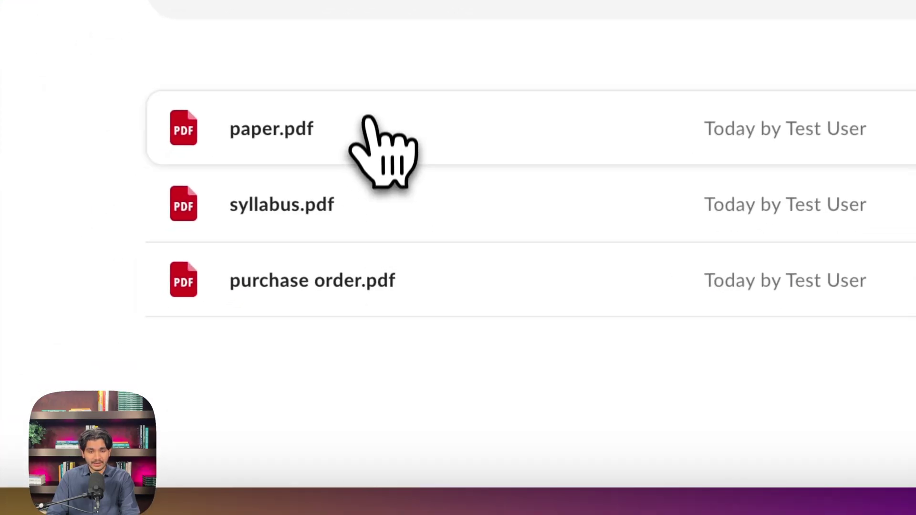
{"action": "left_click", "coordinate": [329, 158]}
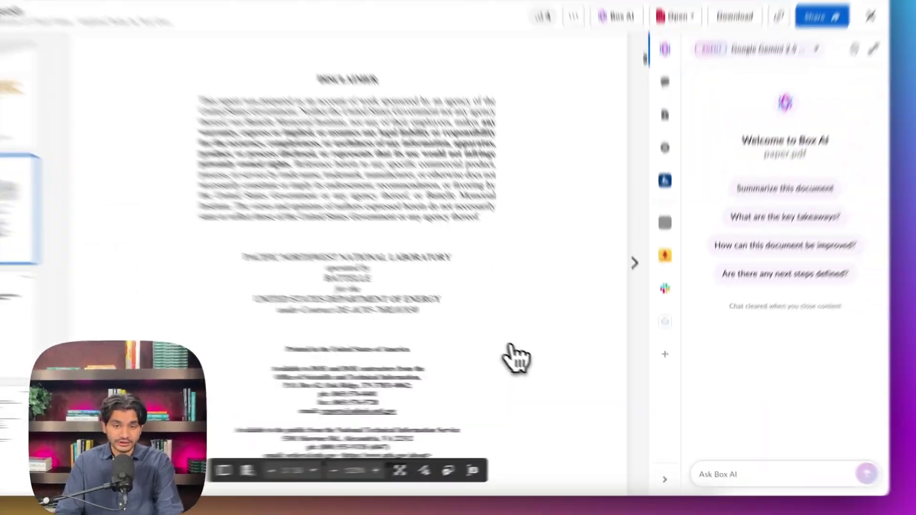
{"action": "scroll", "coordinate": [244, 234], "scroll_direction": "down", "scroll_amount": 15}
{"action": "scroll", "coordinate": [541, 370], "scroll_direction": "down", "scroll_amount": 20}
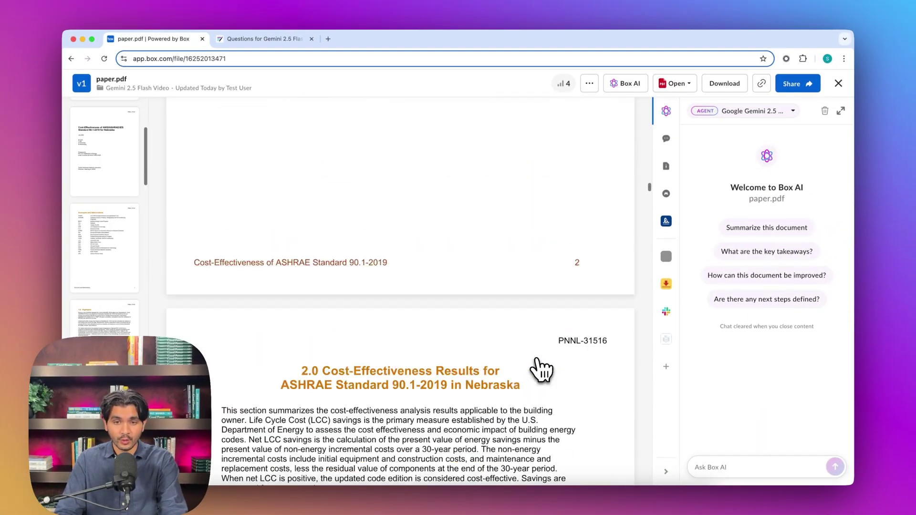
{"action": "scroll", "coordinate": [540, 370], "scroll_direction": "down", "scroll_amount": 15}
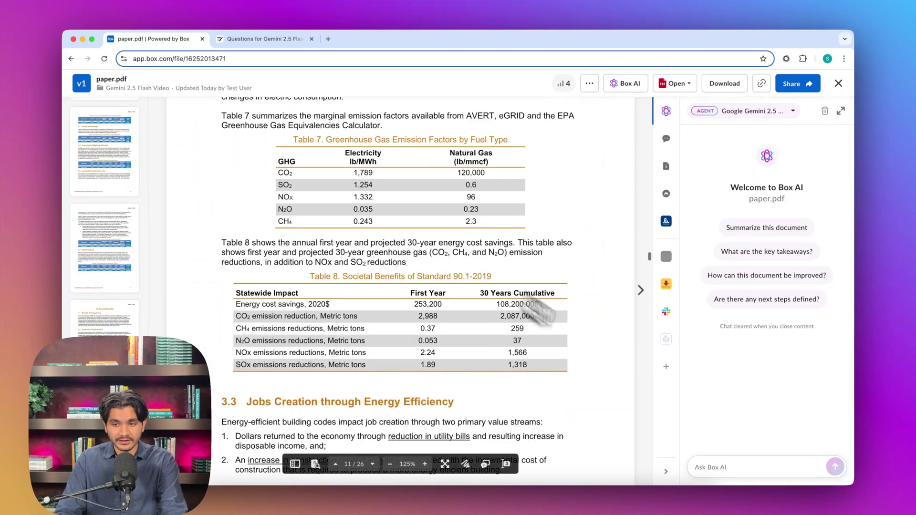
{"action": "left_click", "coordinate": [728, 465]}
Step: Submit the Nebraska climate zone 5A savings question and read the $0.052 per square foot answer
{"action": "type", "text": "Calculate the weighted-average first-year energy cost savings per square foot for Nebraska for climate zone 5A."}
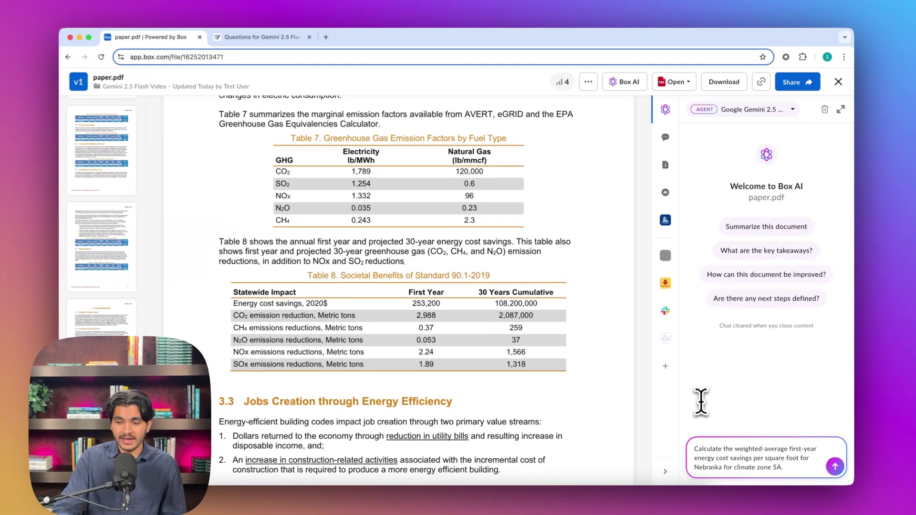
{"action": "key", "text": "Return"}
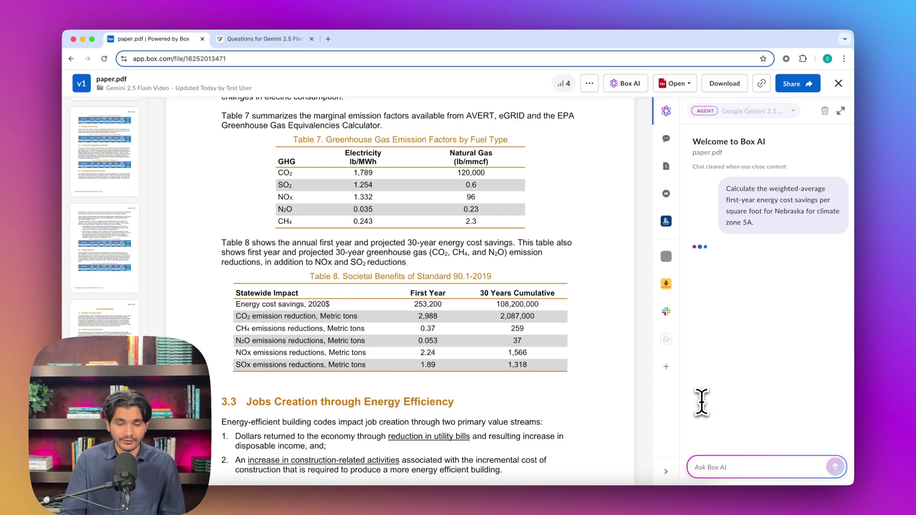
{"action": "scroll", "coordinate": [563, 324], "scroll_direction": "down", "scroll_amount": 10}
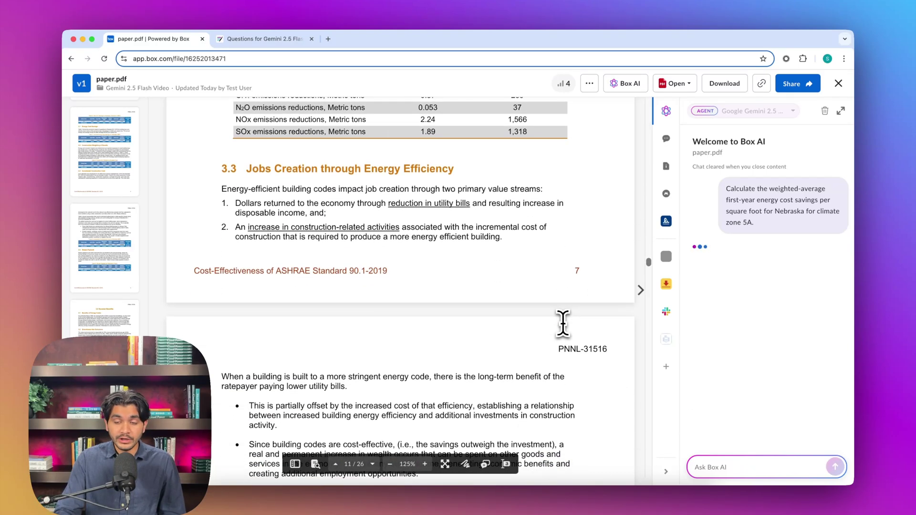
{"action": "scroll", "coordinate": [562, 325], "scroll_direction": "down", "scroll_amount": 20}
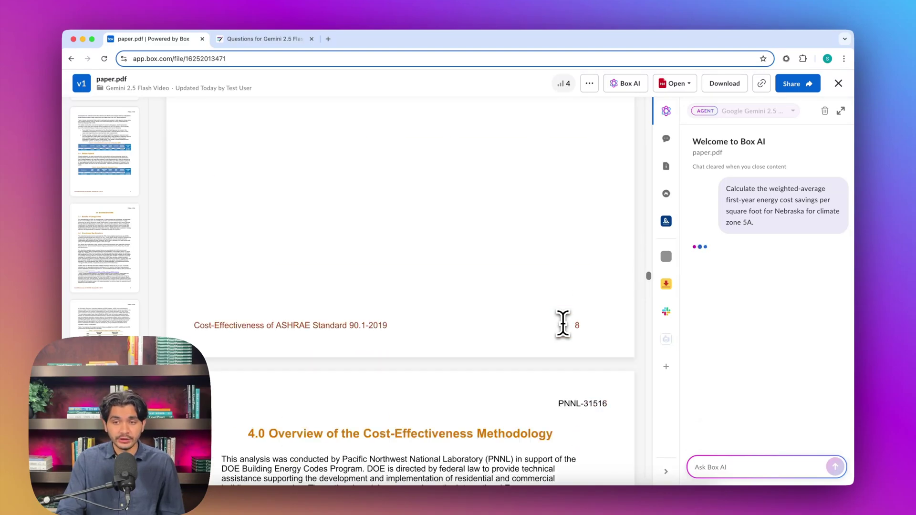
{"action": "scroll", "coordinate": [563, 324], "scroll_direction": "down", "scroll_amount": 4}
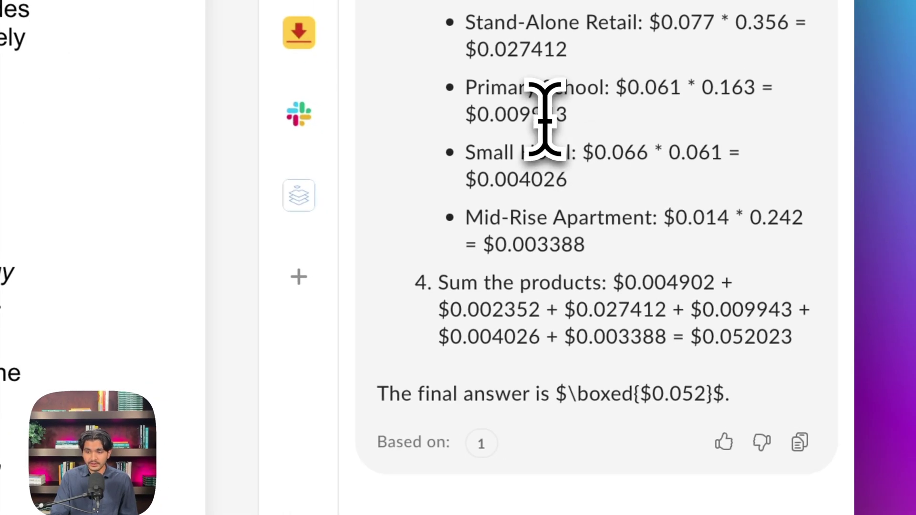
{"action": "scroll", "coordinate": [543, 119], "scroll_direction": "up", "scroll_amount": 5}
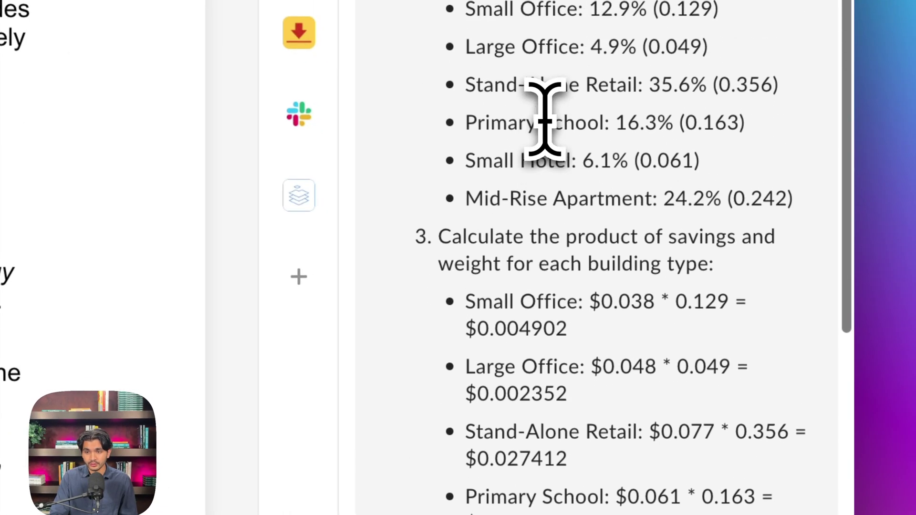
{"action": "scroll", "coordinate": [543, 119], "scroll_direction": "up", "scroll_amount": 10}
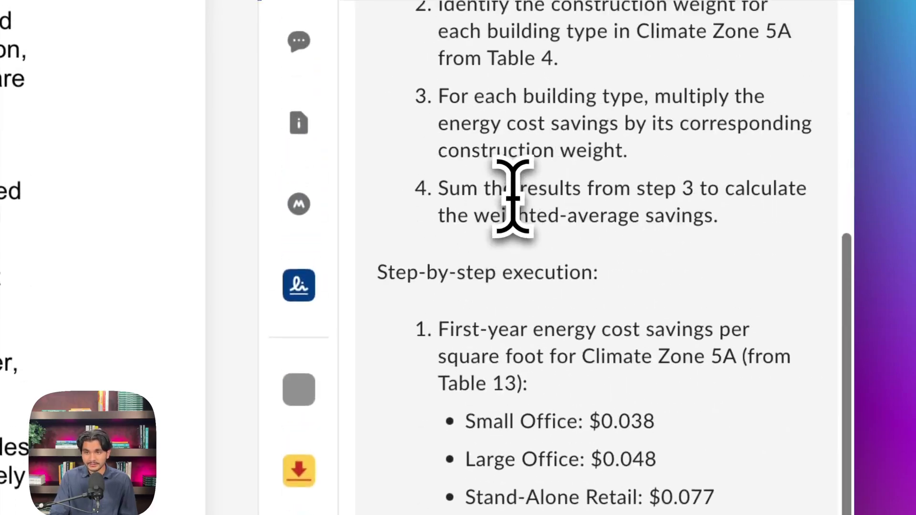
{"action": "scroll", "coordinate": [513, 196], "scroll_direction": "down", "scroll_amount": 15}
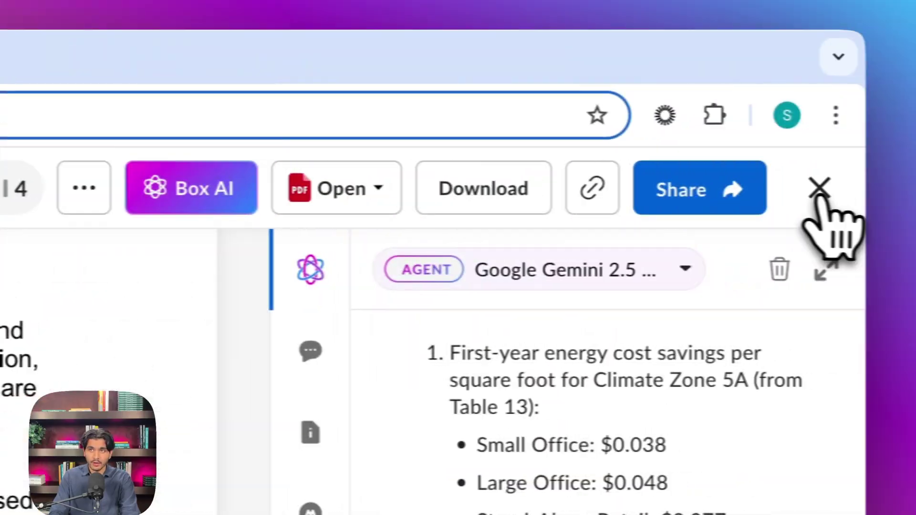
{"action": "left_click", "coordinate": [813, 190]}
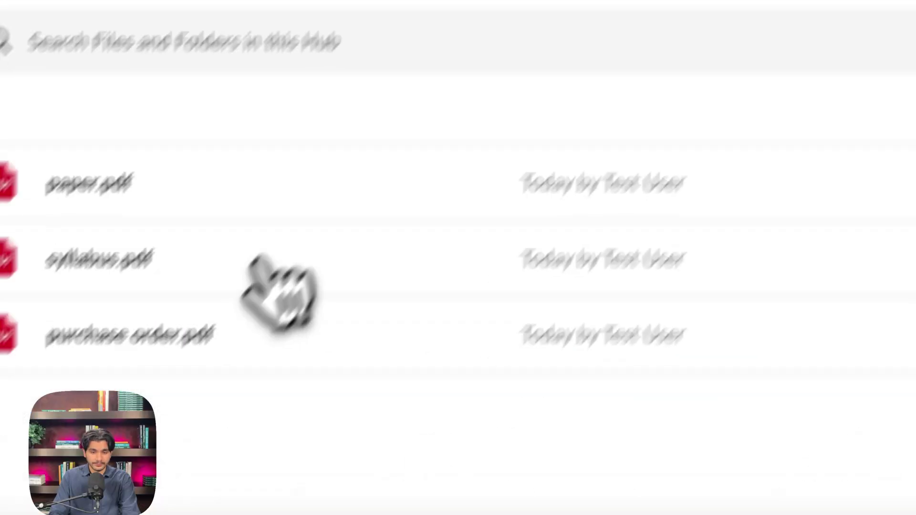
Step: Ask the Lab 6 question on syllabus.pdf; only PEU_U01 needs alternative assessment
{"action": "left_click", "coordinate": [267, 329]}
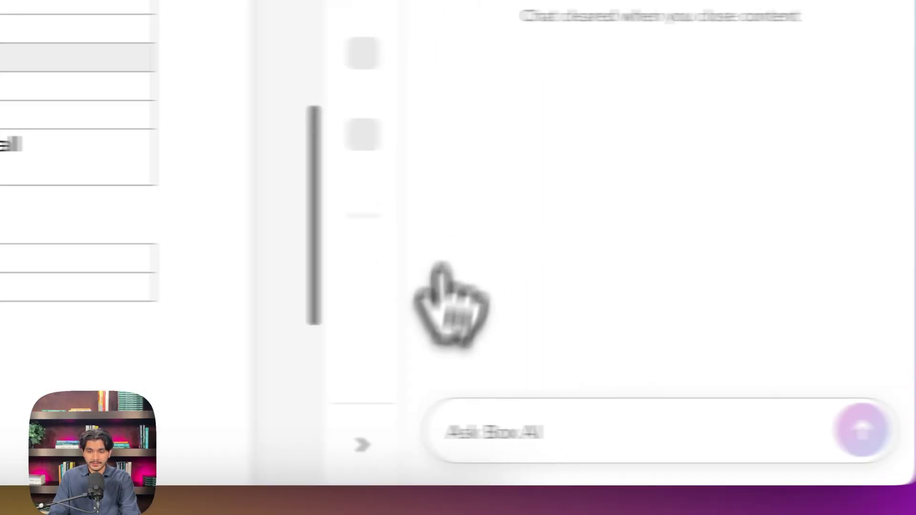
{"action": "left_click", "coordinate": [431, 424]}
{"action": "type", "text": "If a student completes all laboratory entry tests successfully but fails the test on basic MATLAB knowledge in Lab 6, which specific learning outcomes would still need to be evaluated through alternative assessment methods to determine if the student has achieved all the required educational effects for the course?"}
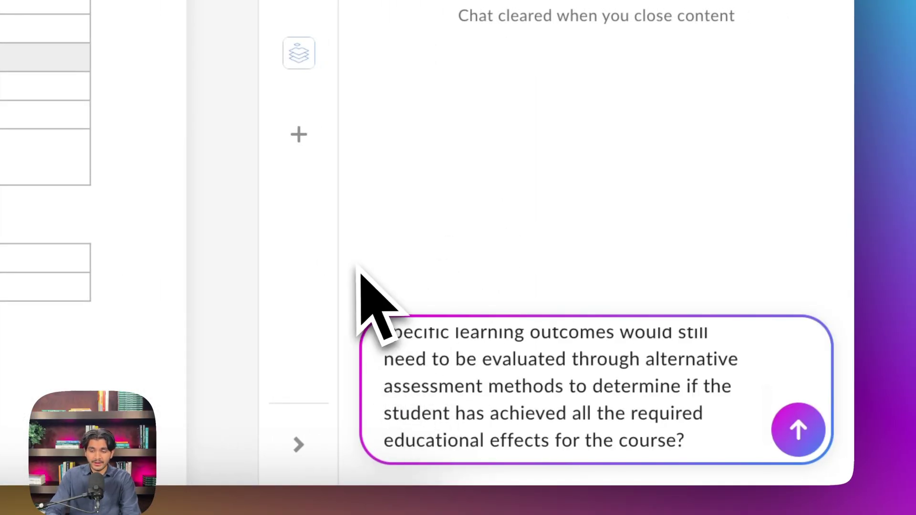
{"action": "key", "text": "Return"}
{"action": "scroll", "coordinate": [476, 297], "scroll_direction": "up", "scroll_amount": 15}
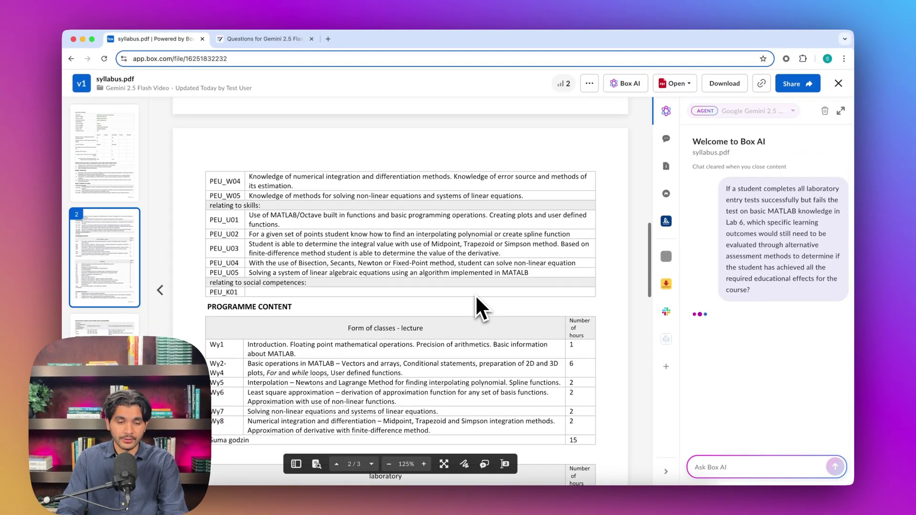
{"action": "scroll", "coordinate": [476, 299], "scroll_direction": "up", "scroll_amount": 10}
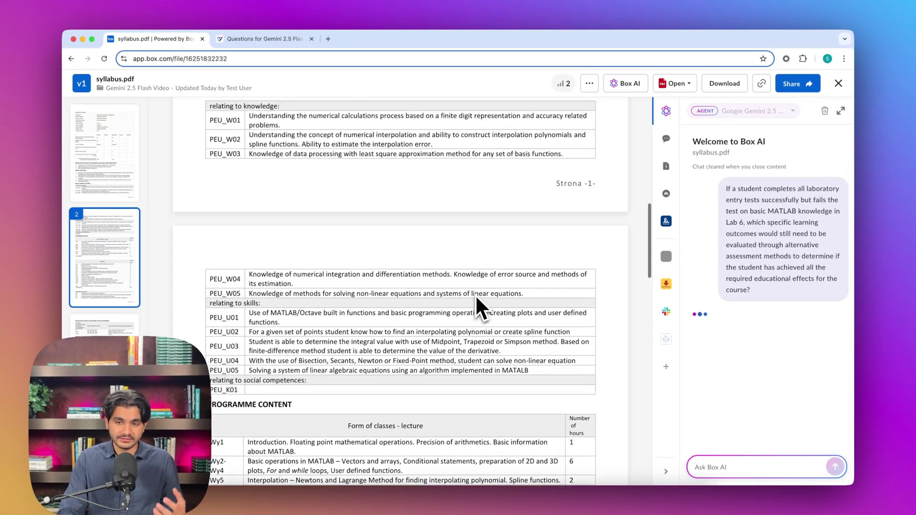
{"action": "scroll", "coordinate": [476, 298], "scroll_direction": "up", "scroll_amount": 4}
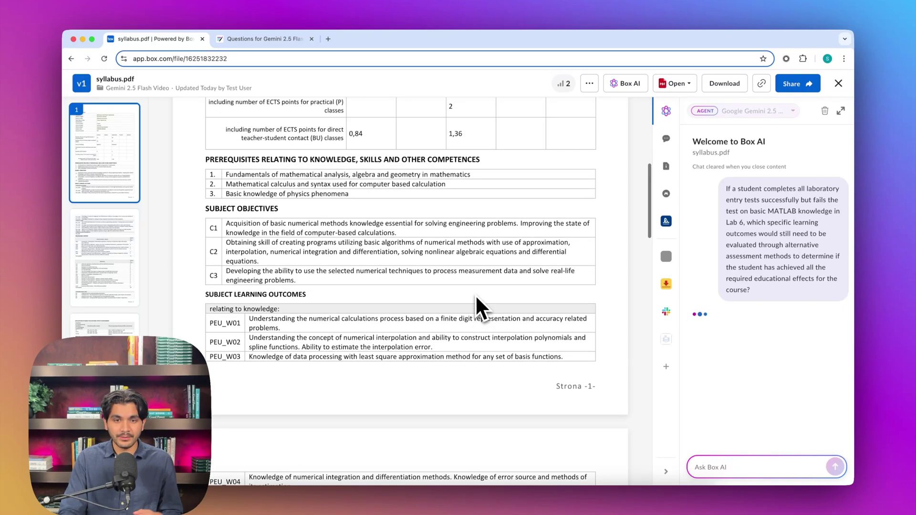
{"action": "scroll", "coordinate": [481, 305], "scroll_direction": "up", "scroll_amount": 1}
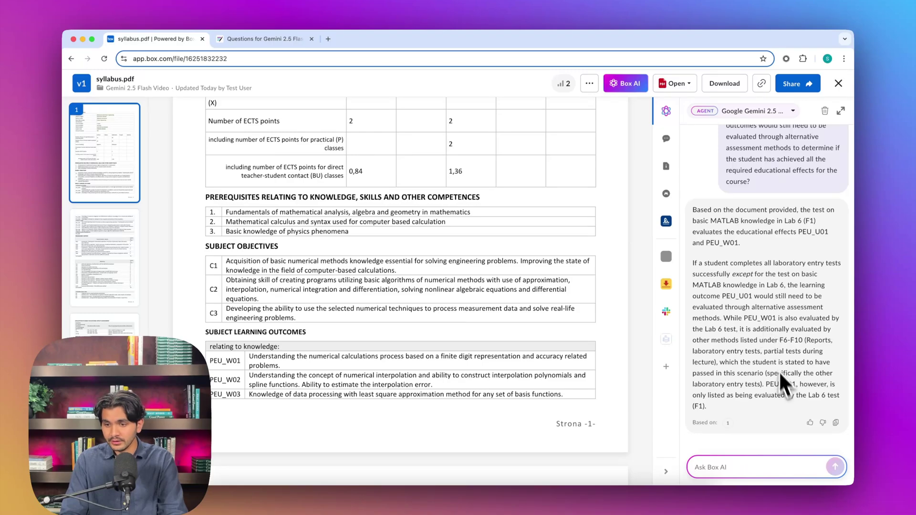
{"action": "double_click", "coordinate": [748, 384]}
{"action": "left_click", "coordinate": [583, 339]}
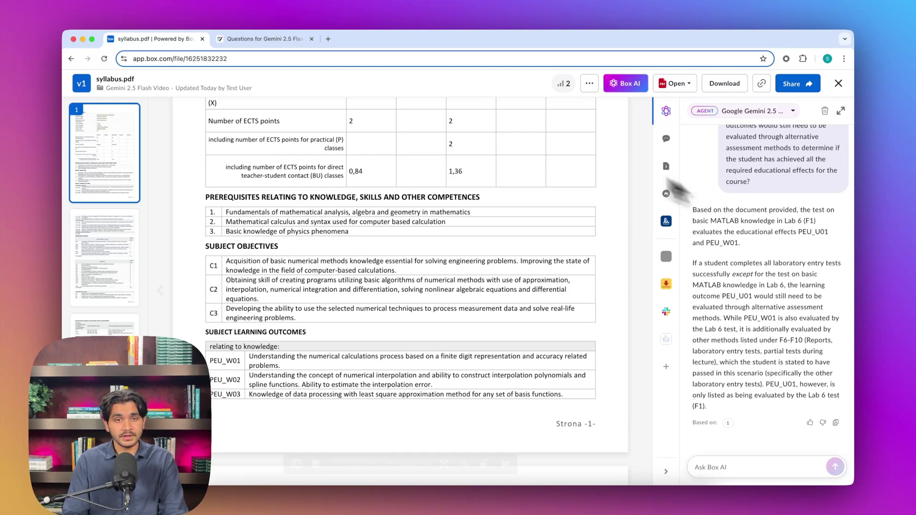
Step: Switch to the Questions for Gemini 2.5 Flash note tab and deselect the Question 3 text
{"action": "left_click", "coordinate": [260, 37]}
{"action": "left_click", "coordinate": [421, 375]}
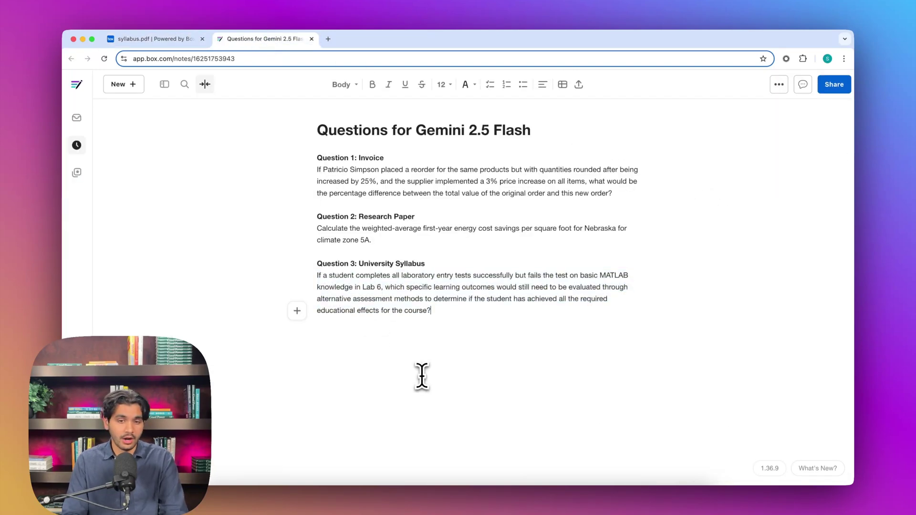